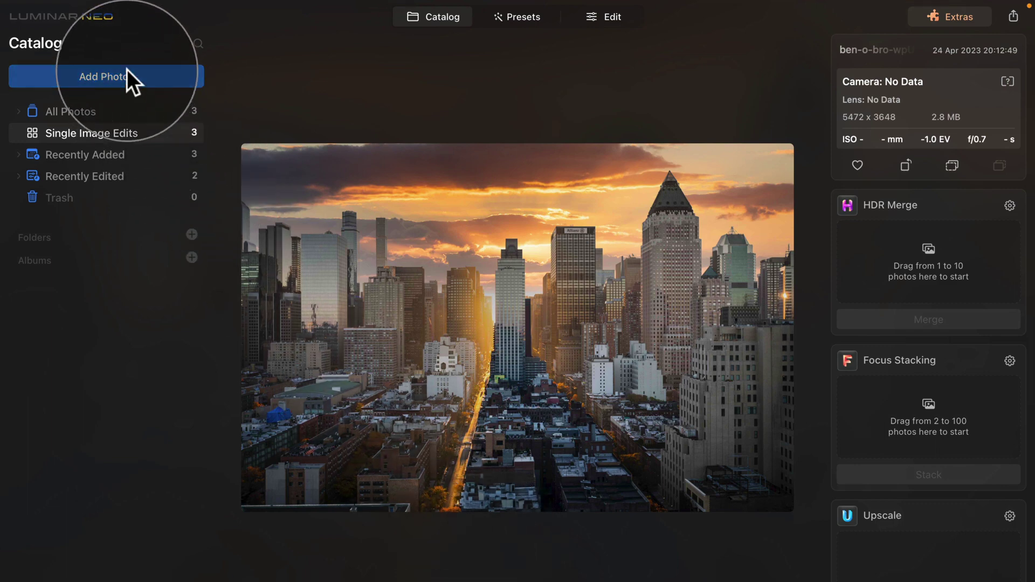
Step: Check the currently installed Luminar Neo version in the About window
click(56, 18)
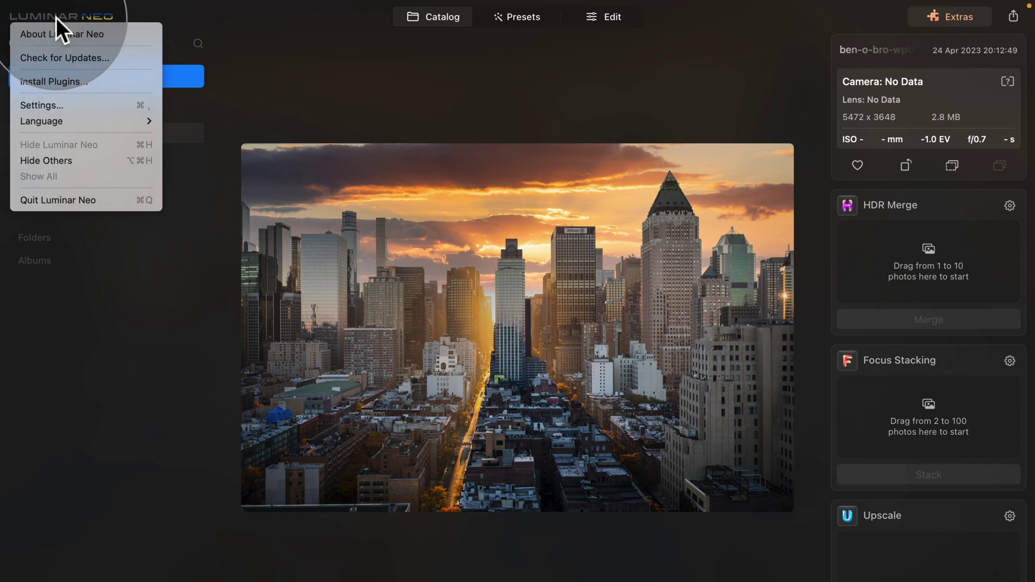
click(112, 33)
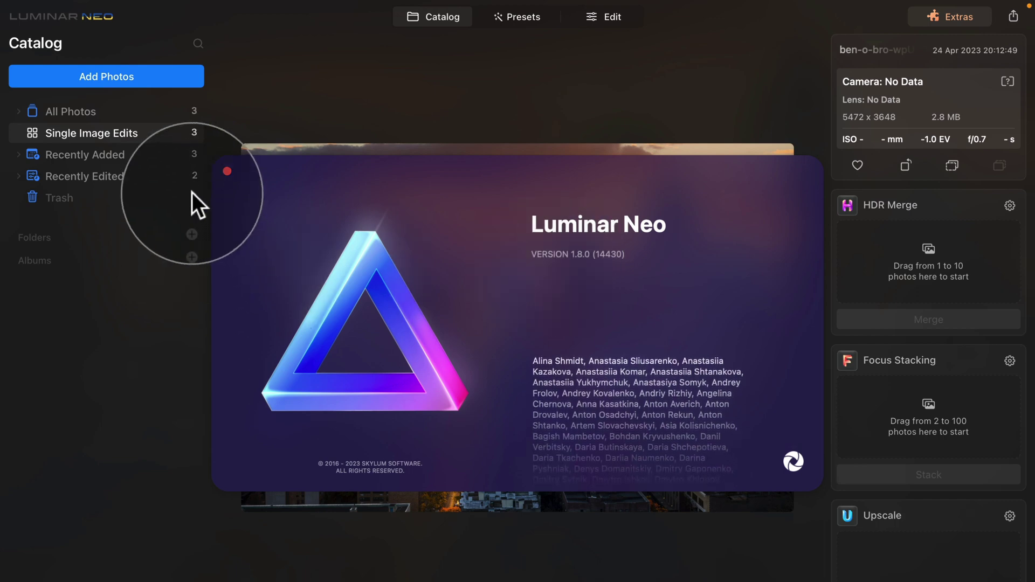
click(225, 171)
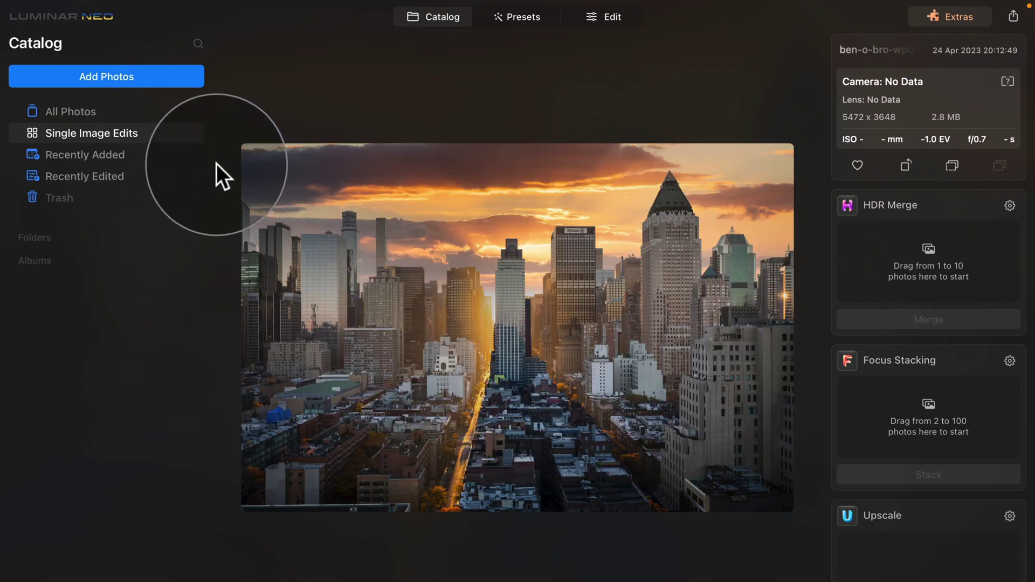
Step: Install the 1.9.0 update and confirm version 1.9.0 in About Luminar Neo
click(47, 16)
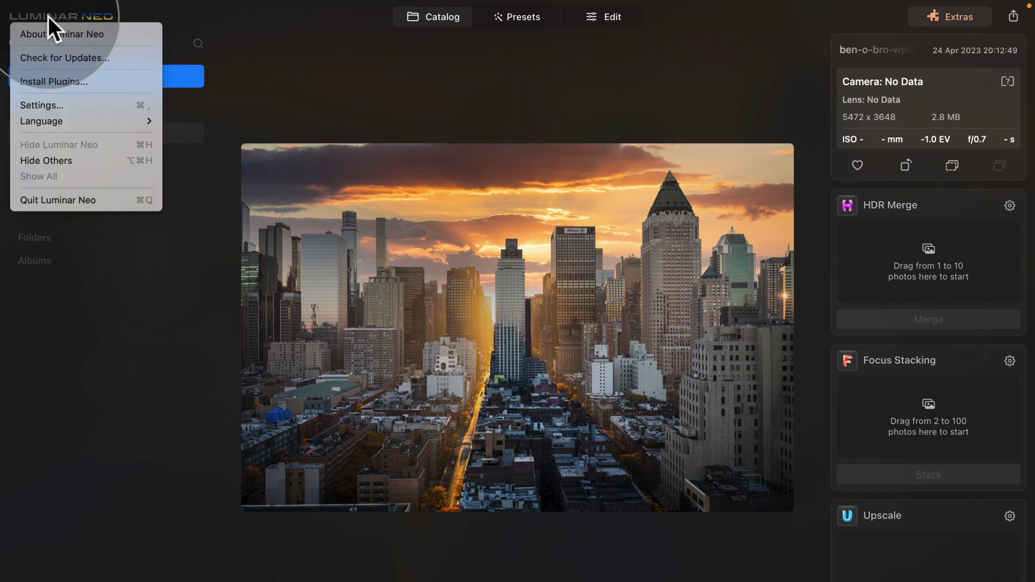
click(119, 59)
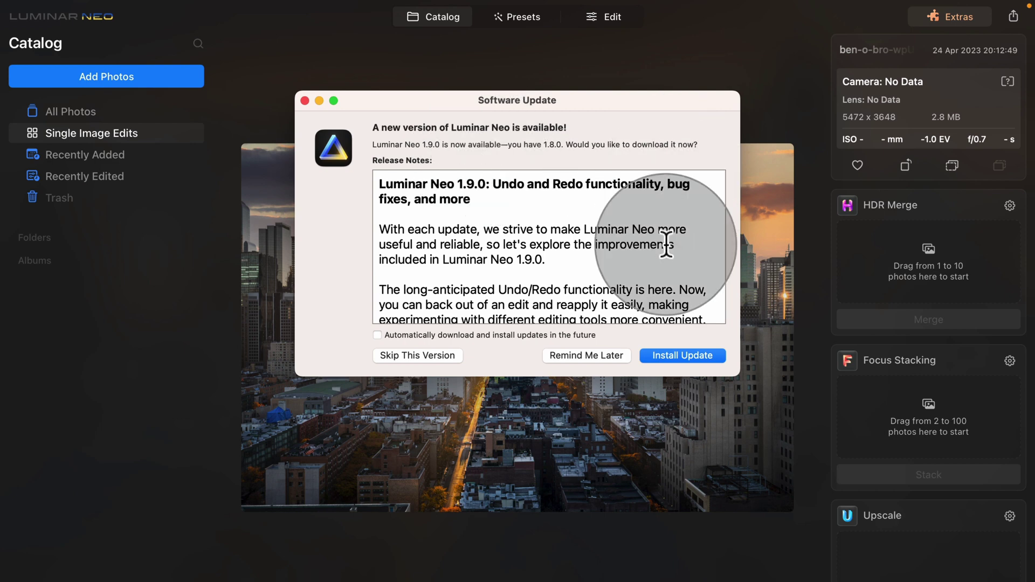
click(702, 357)
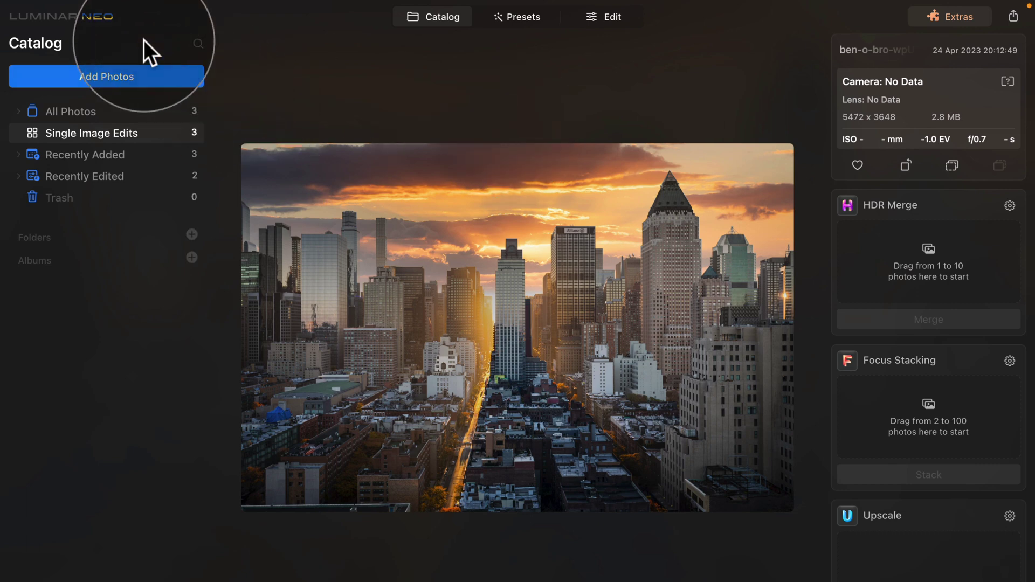
click(58, 18)
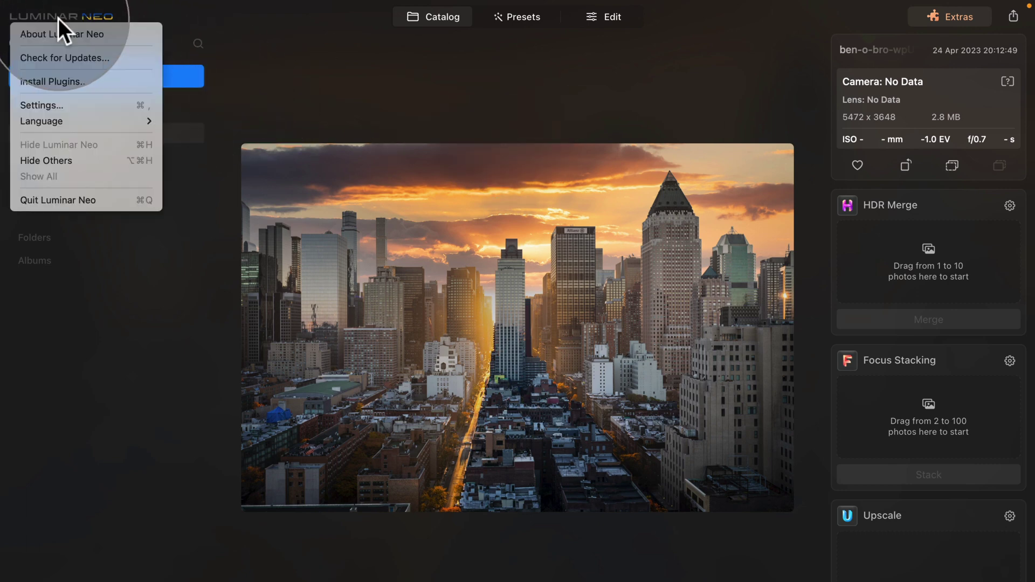
click(84, 34)
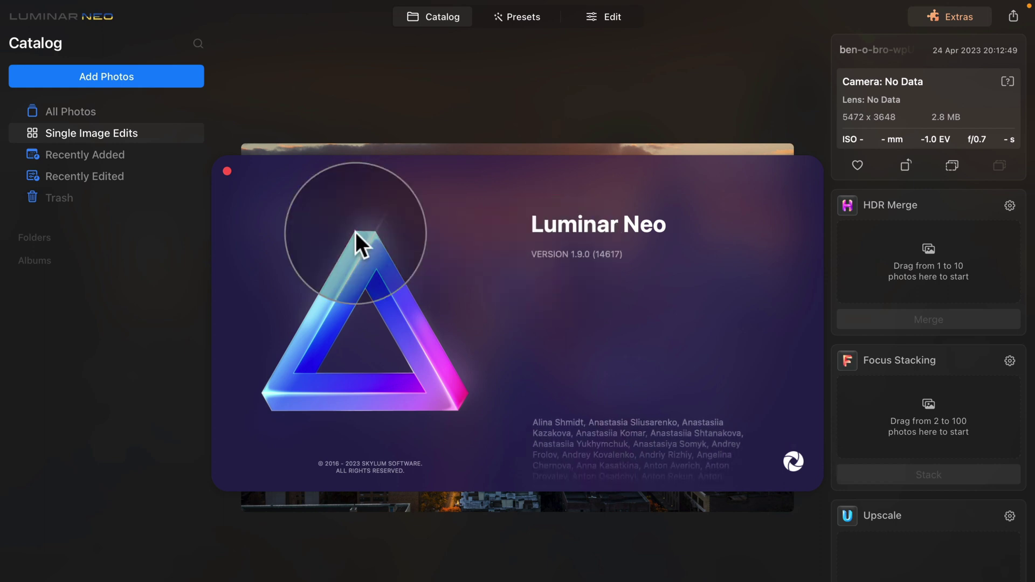
click(228, 171)
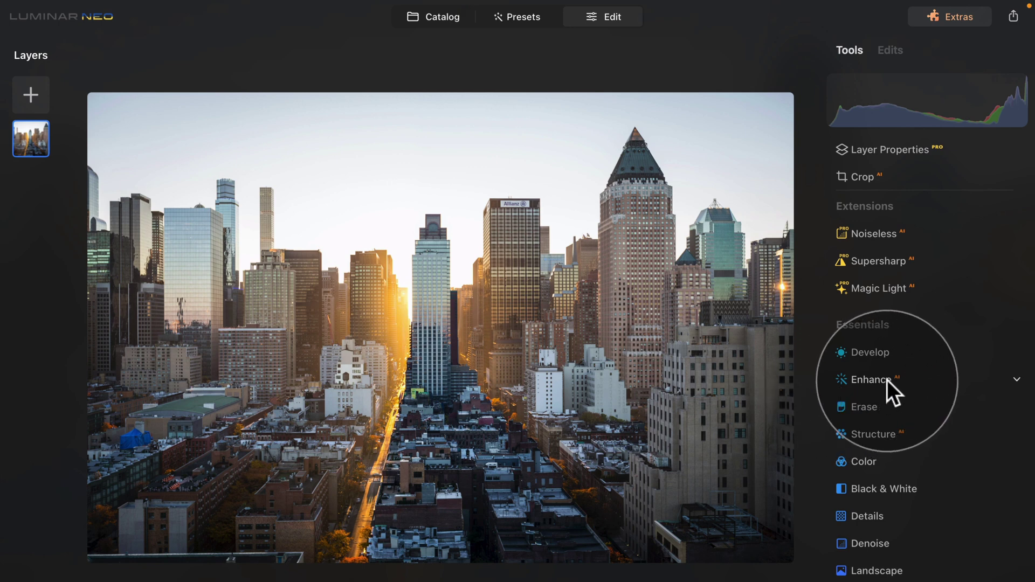
Step: Raise Enhance's Accent to 51, undo it, then reapply it
click(902, 380)
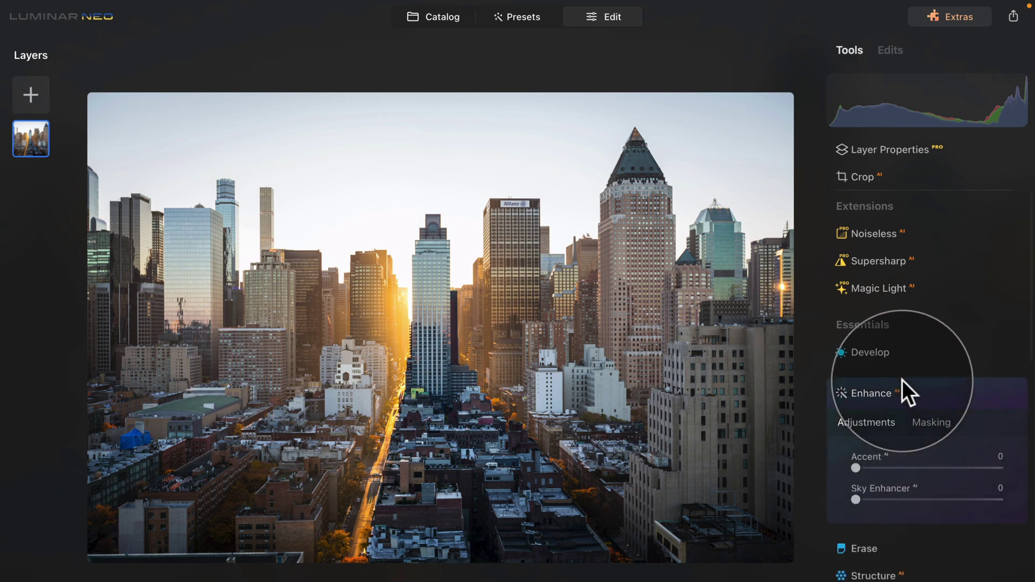
drag(857, 467, 933, 468)
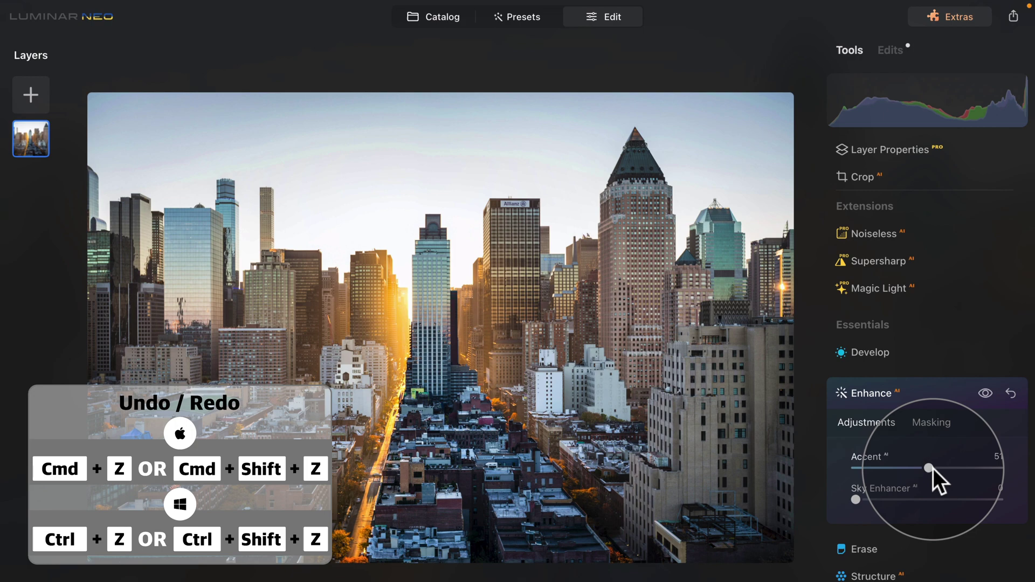
key(ctrl+z)
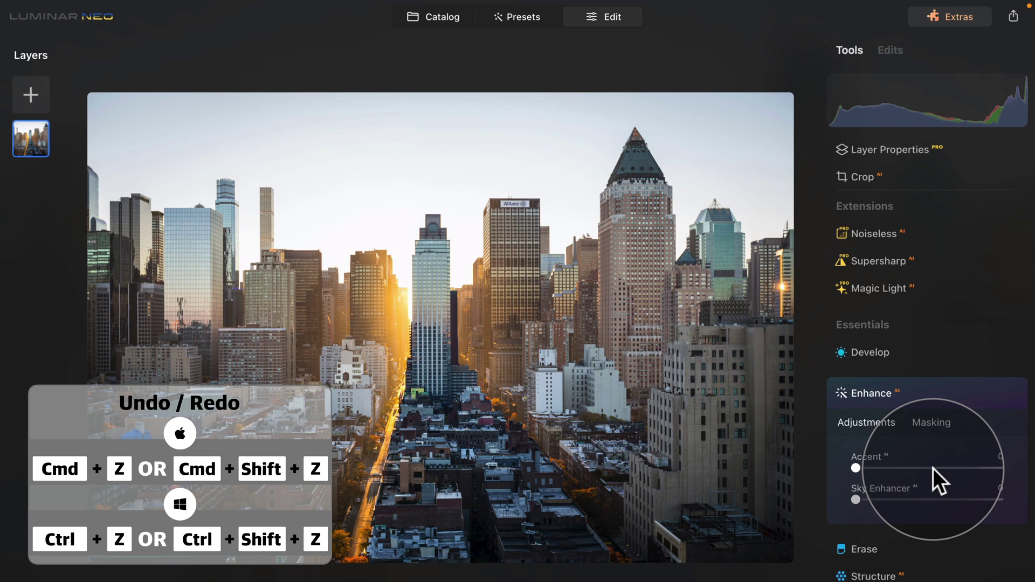
click(933, 468)
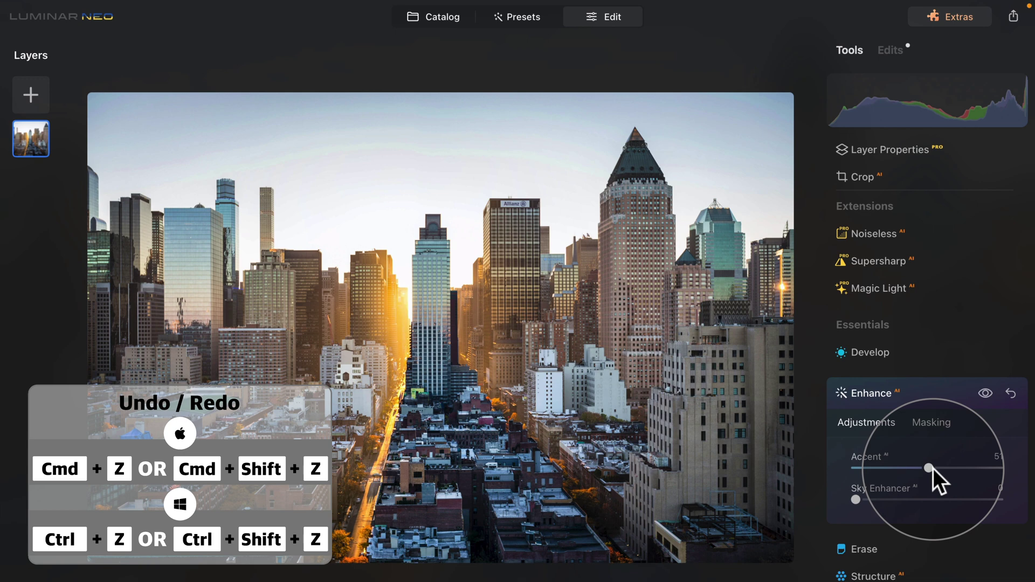
Step: Set Enhance's Accent to 36 and Sky Enhancer to 19
drag(932, 469, 837, 474)
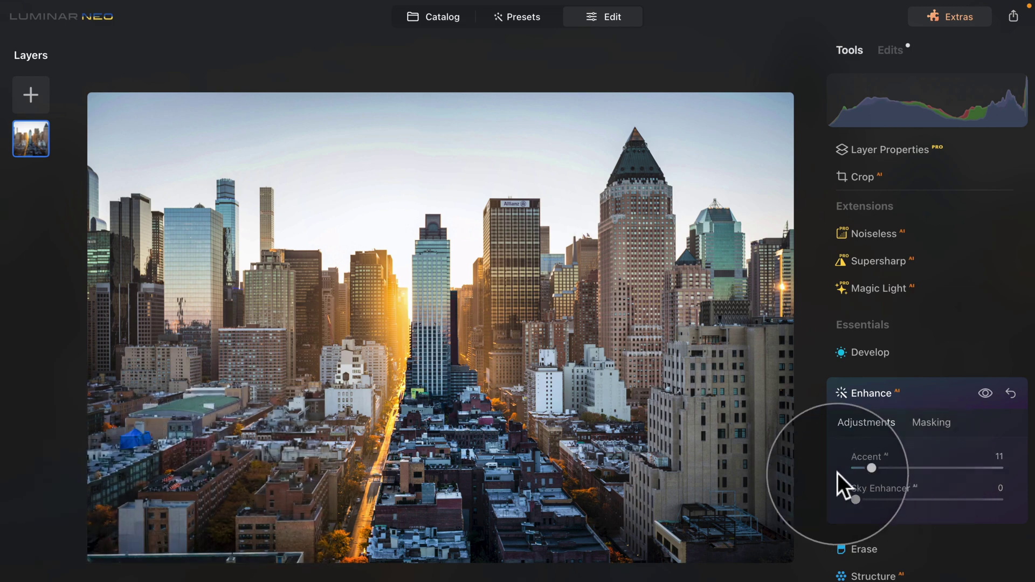
click(904, 401)
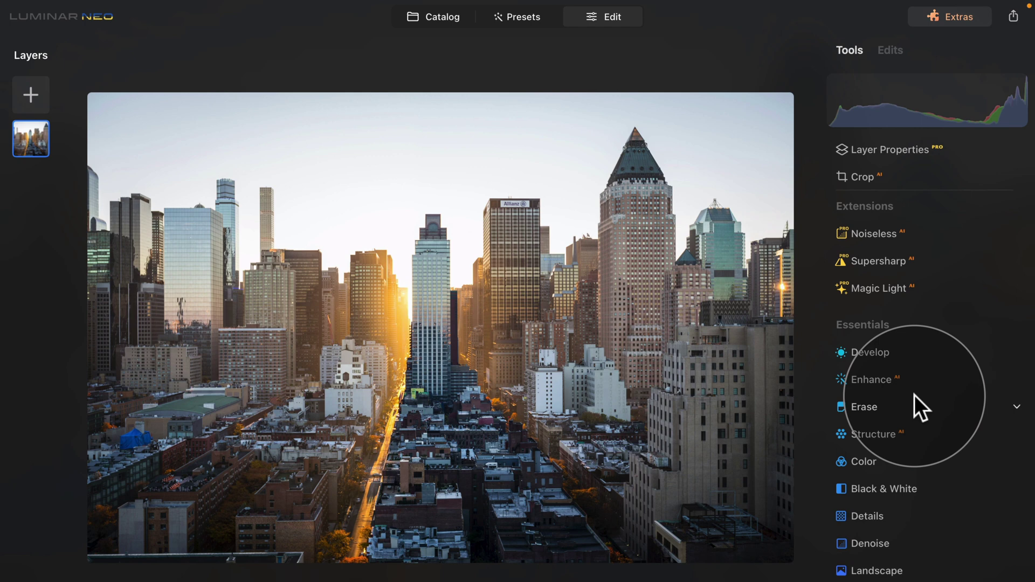
click(886, 381)
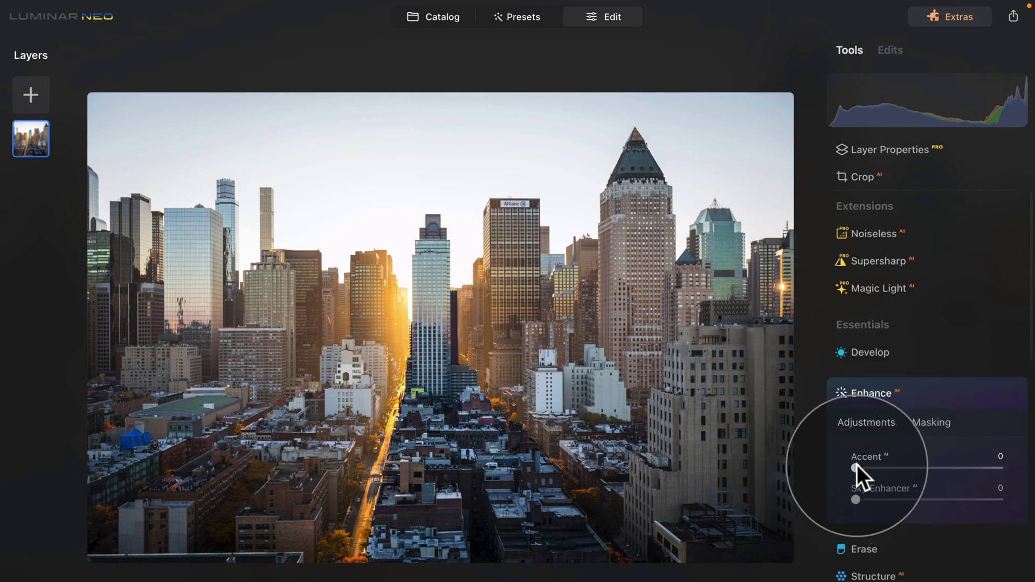
drag(856, 467, 910, 461)
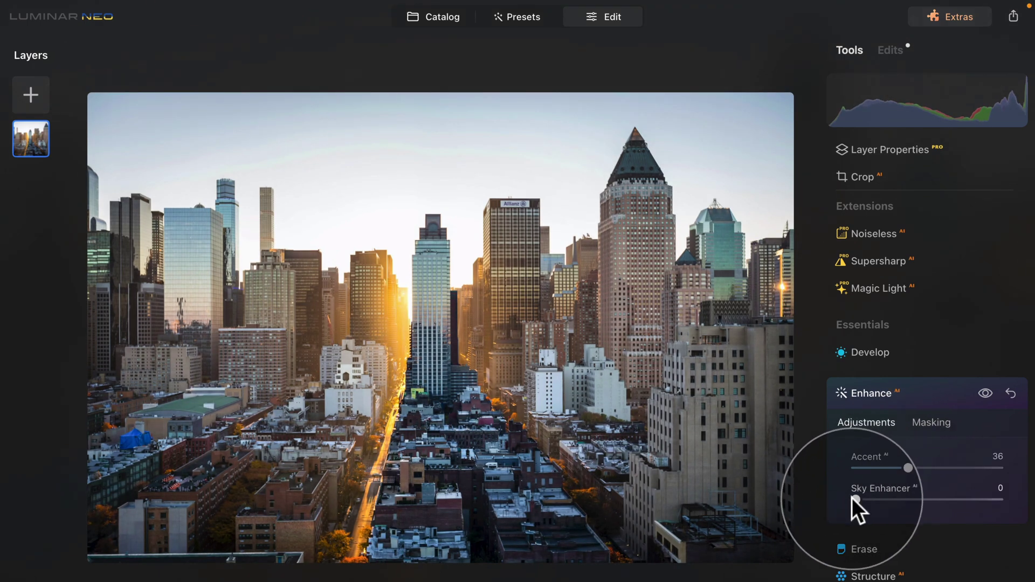
drag(854, 498, 885, 499)
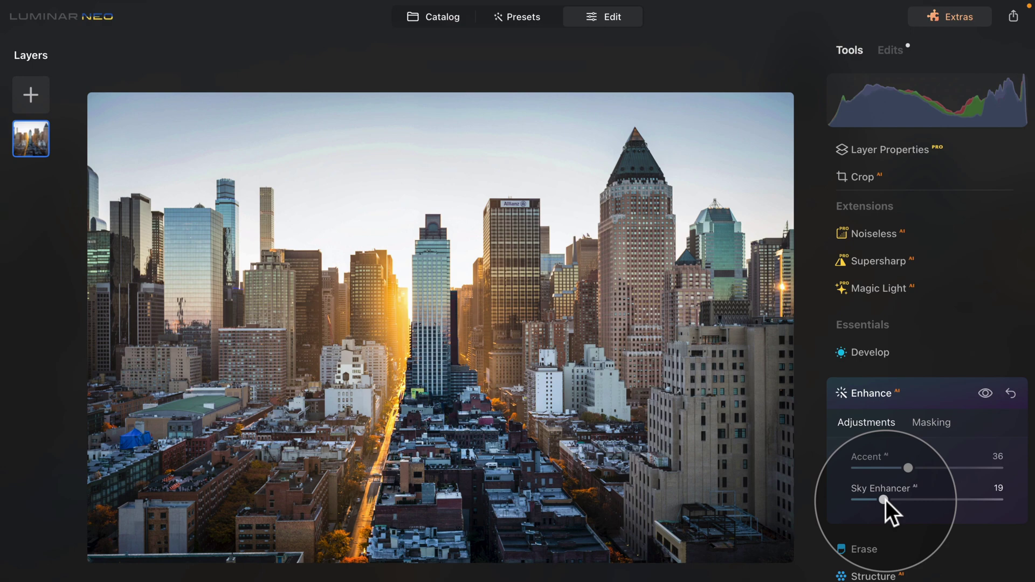
Step: Undo the Sky Enhancer and Accent changes, then redo Accent back to 36
key(ctrl+z)
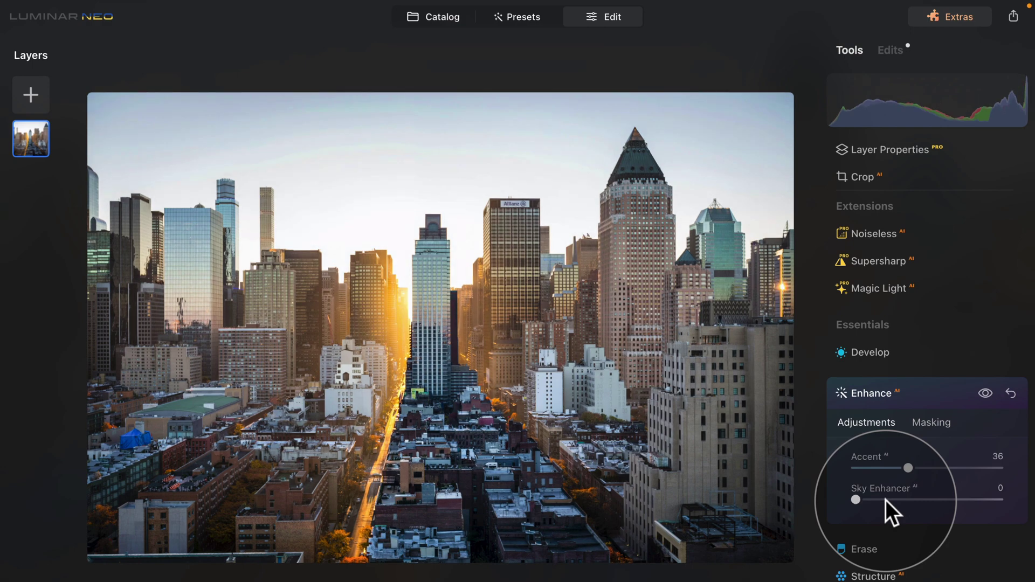
key(ctrl+z)
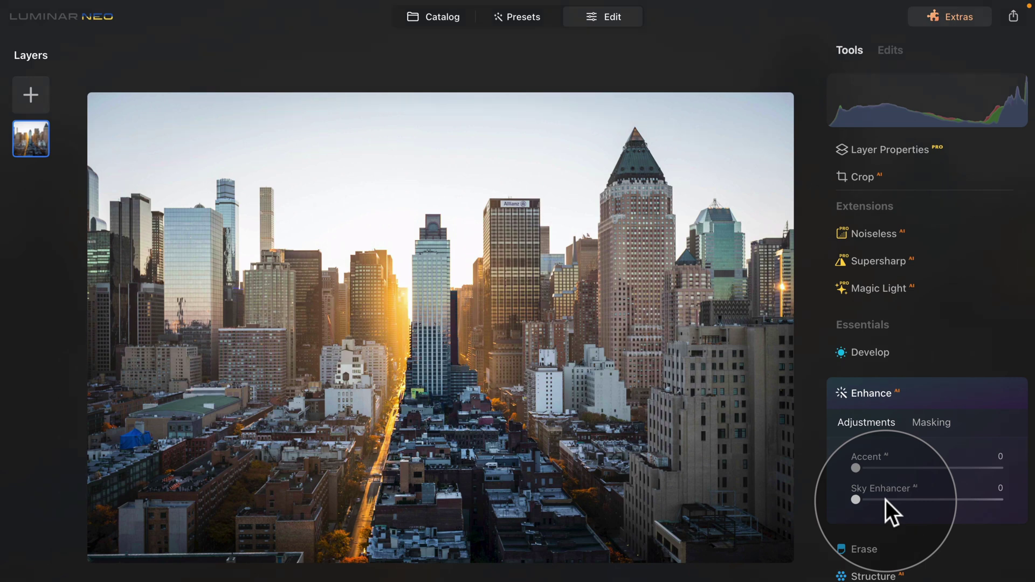
key(ctrl+shift+z)
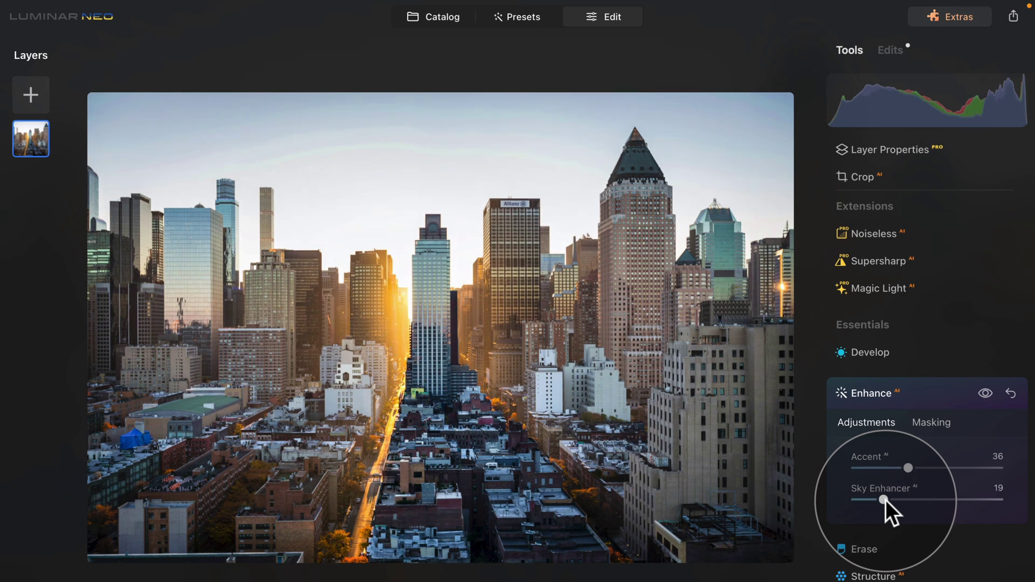
click(900, 392)
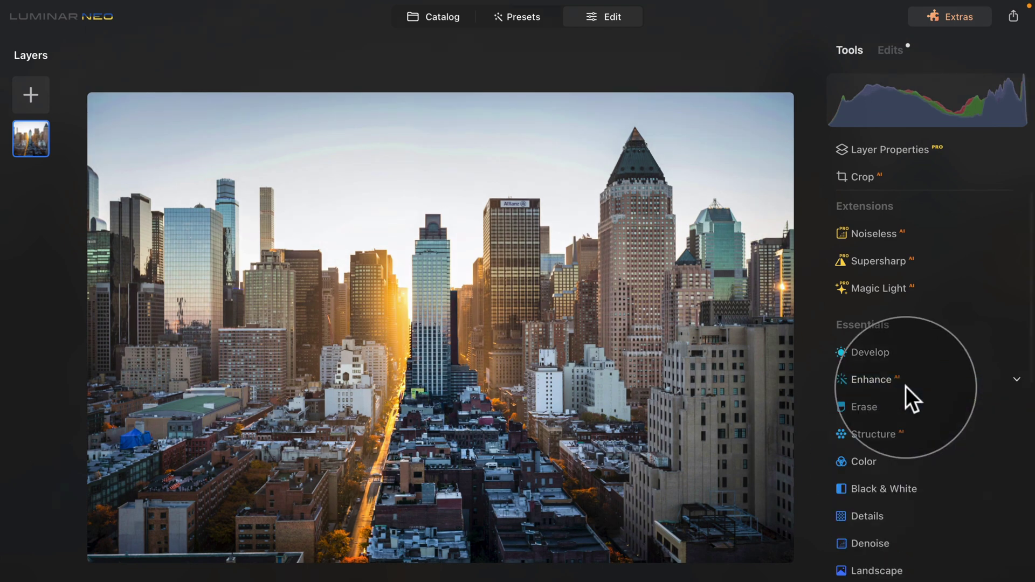
Step: Set the Structure amount to 29
click(889, 435)
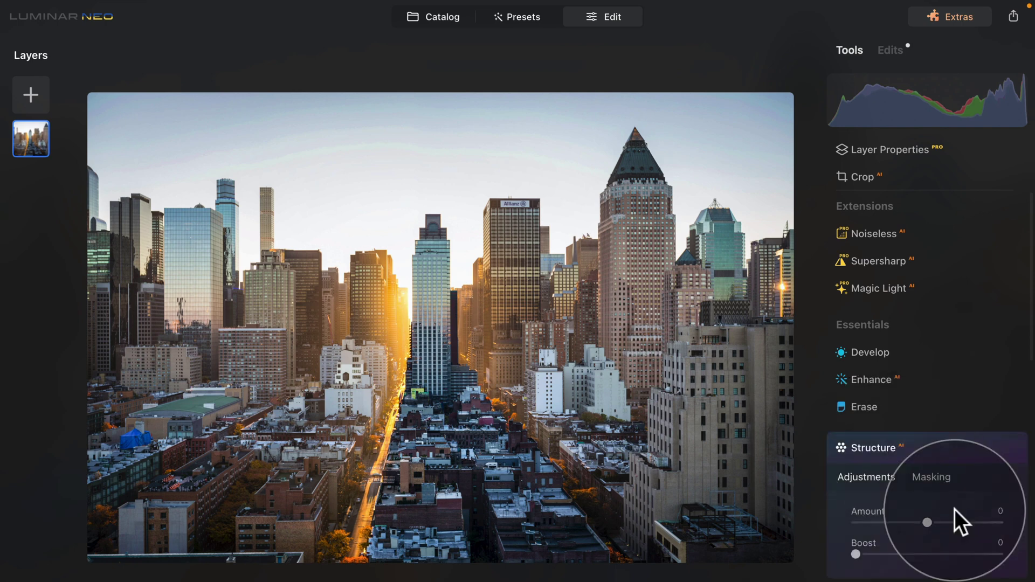
drag(936, 522, 949, 521)
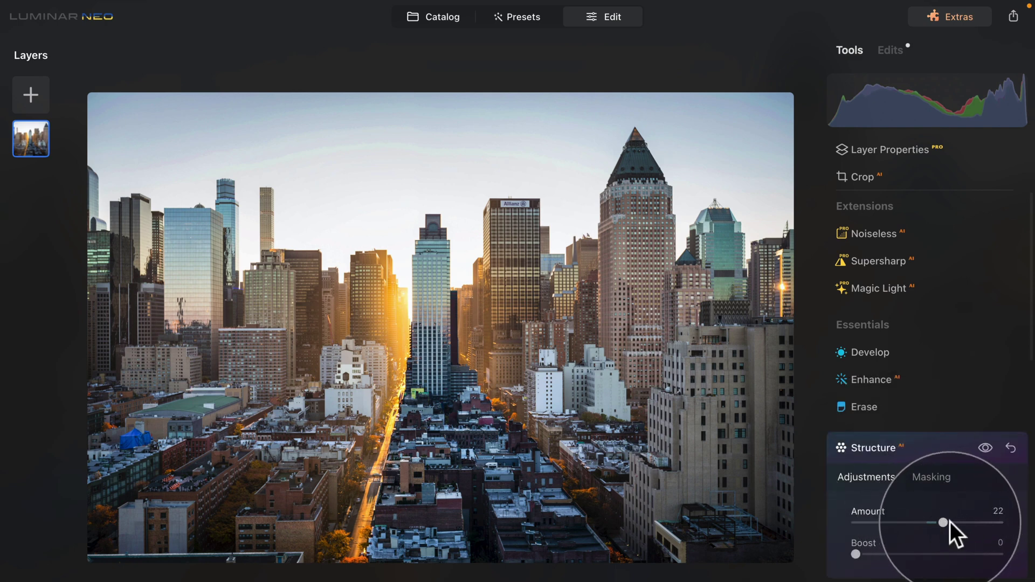
click(906, 447)
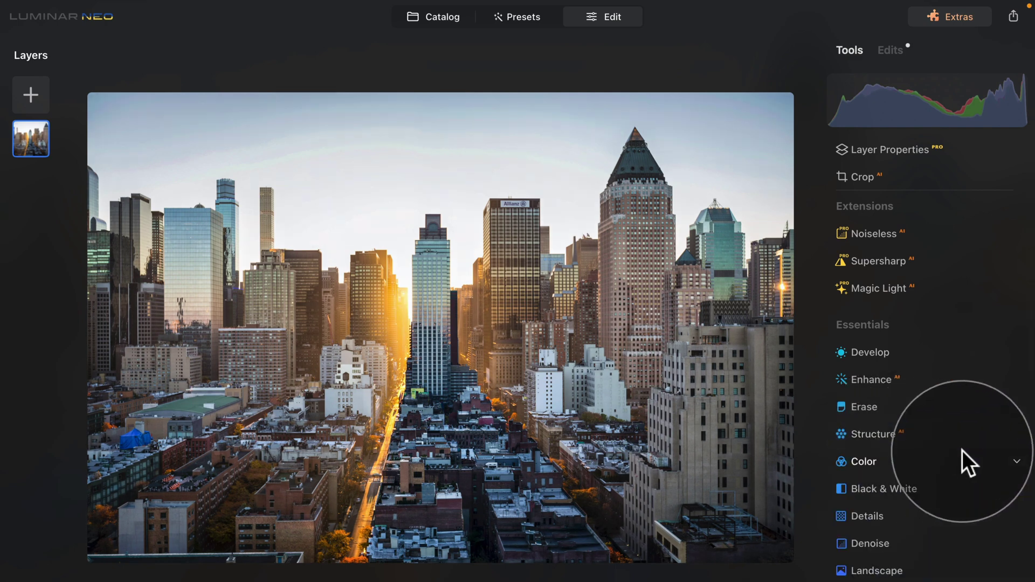
Step: Set Landscape's Golden Hour to 10
click(889, 569)
scroll(925, 393, down, 2)
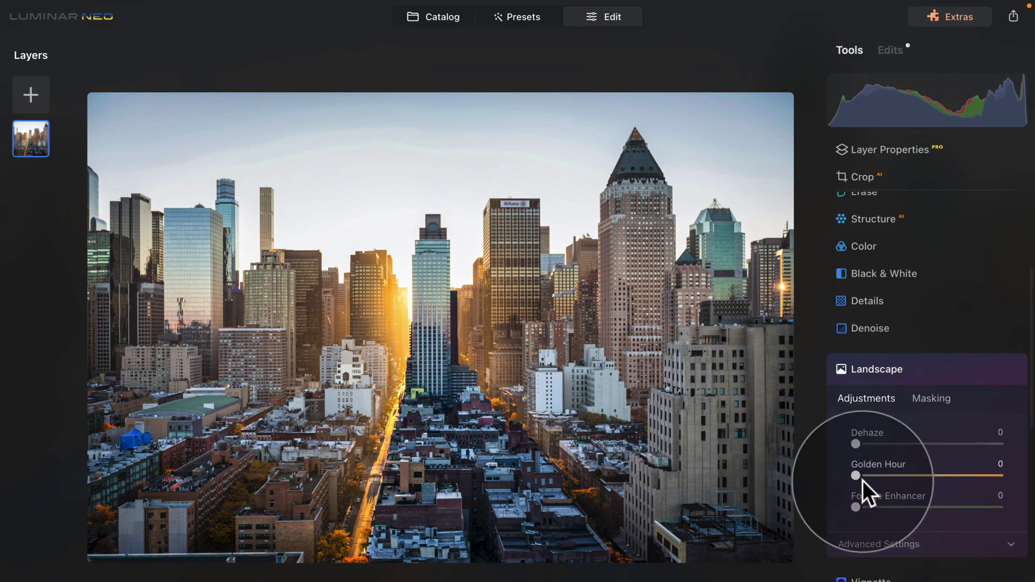
drag(855, 476, 870, 475)
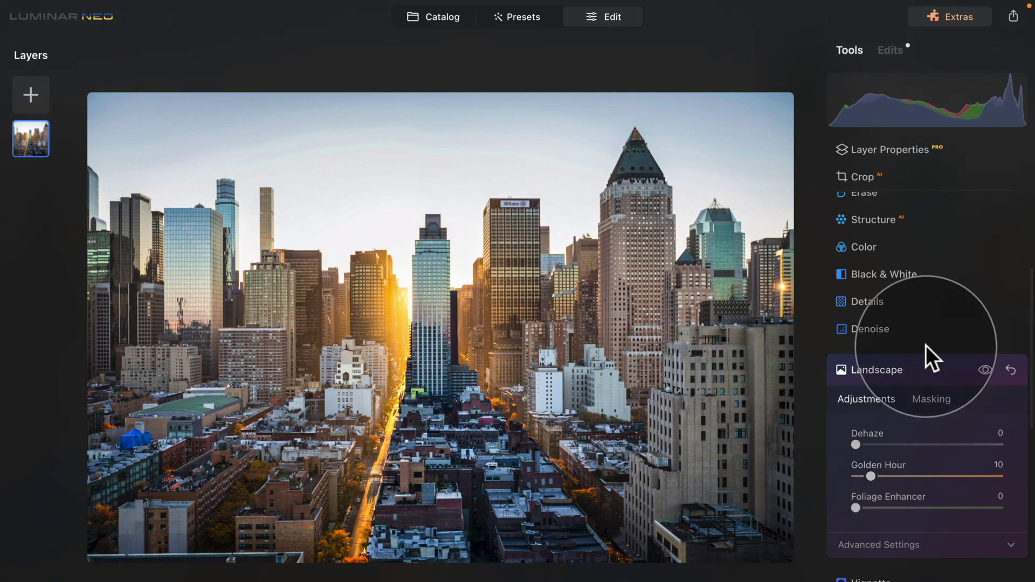
click(935, 371)
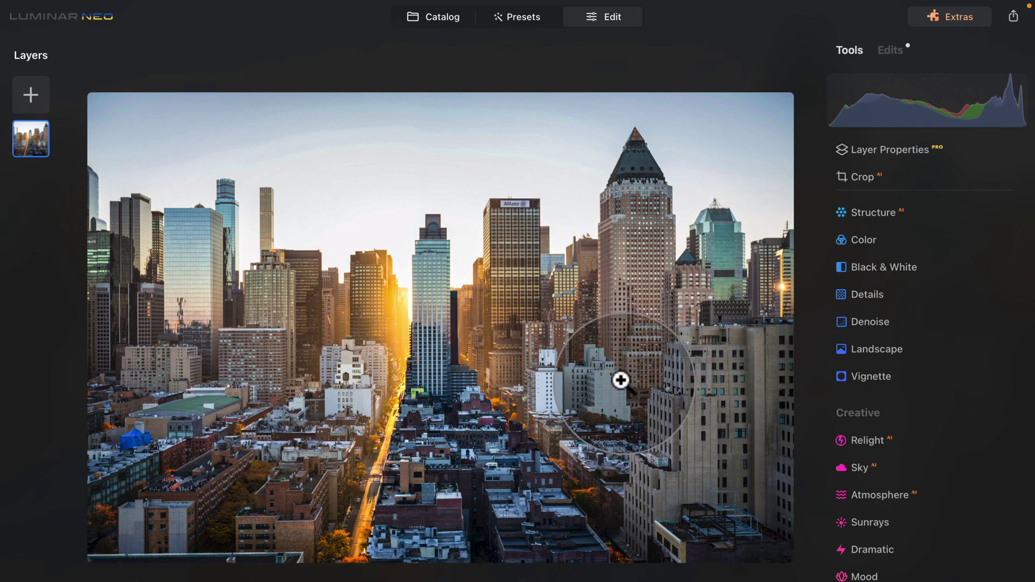
Step: In the Edits list, expand Structure, Enhance and Landscape, then undo the Landscape edit
click(891, 50)
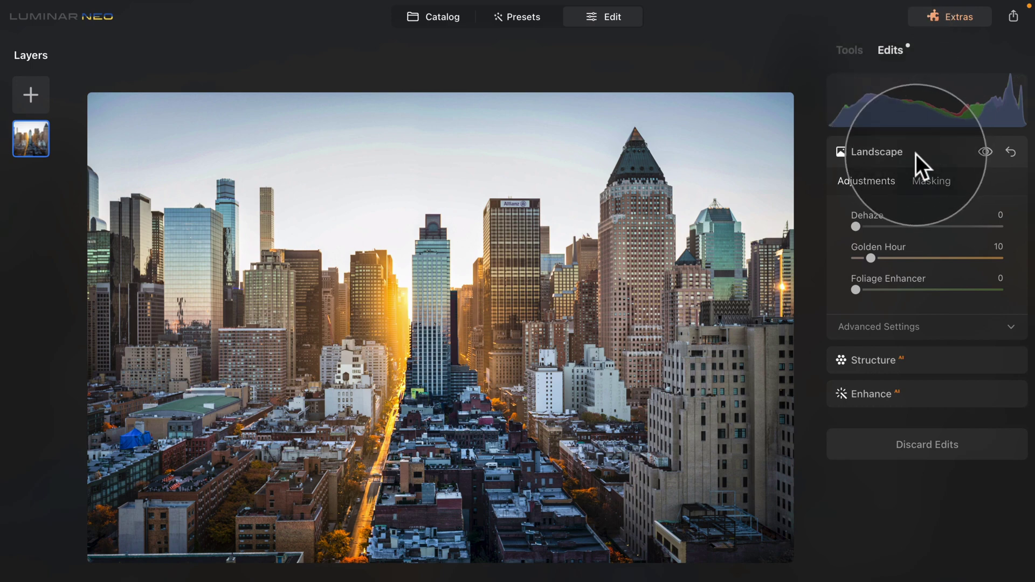
click(911, 360)
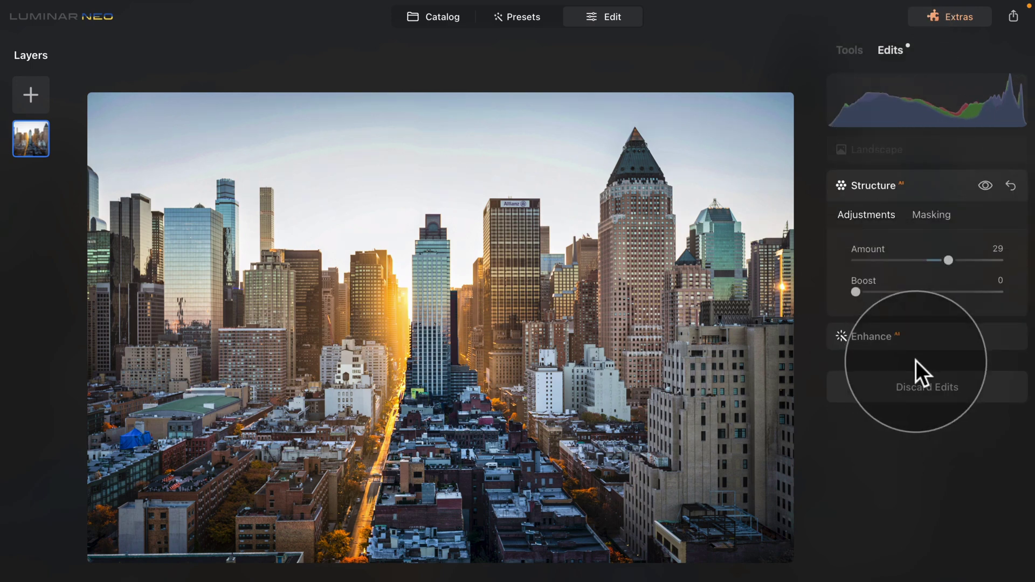
click(890, 340)
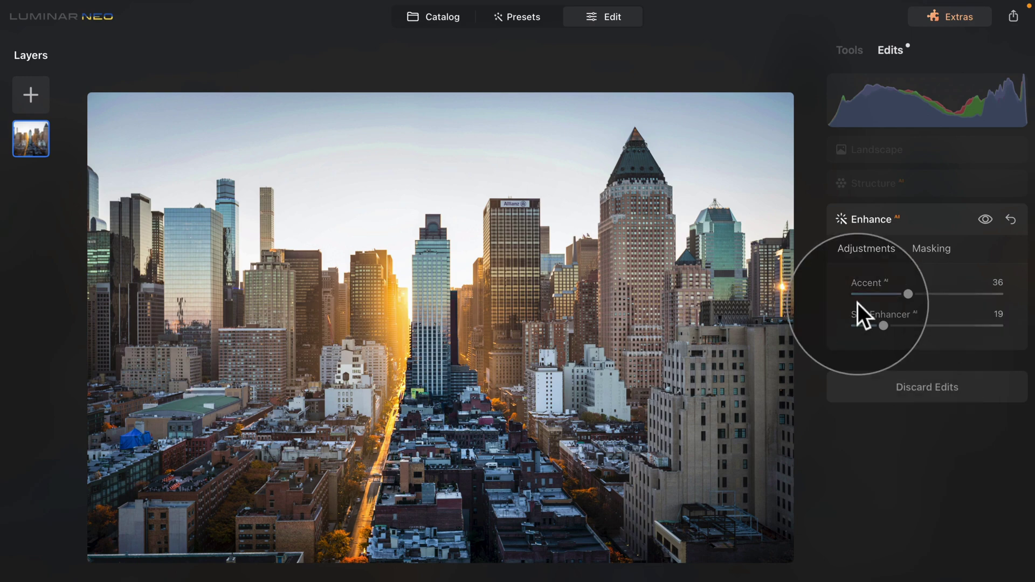
click(902, 150)
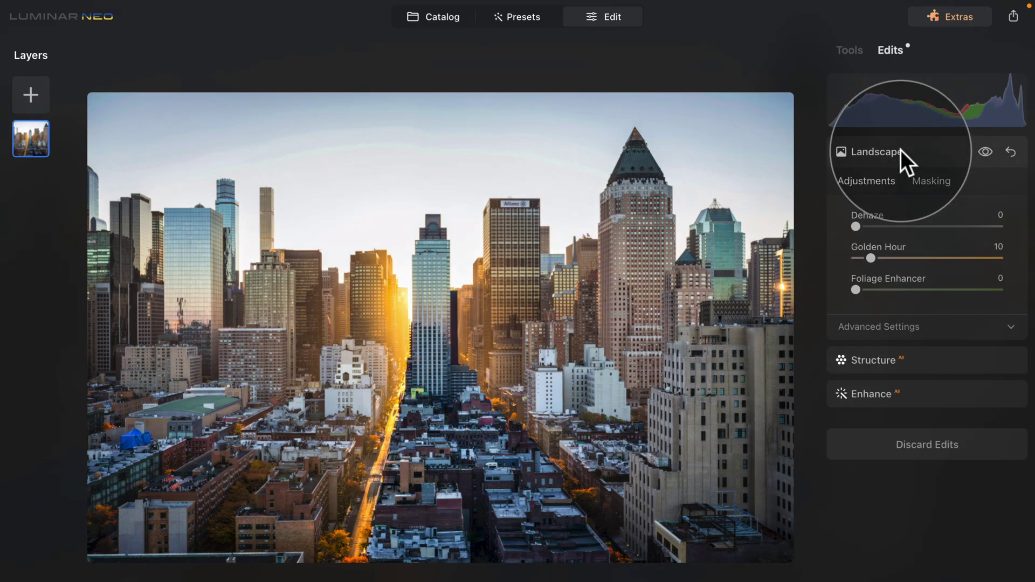
key(ctrl+z)
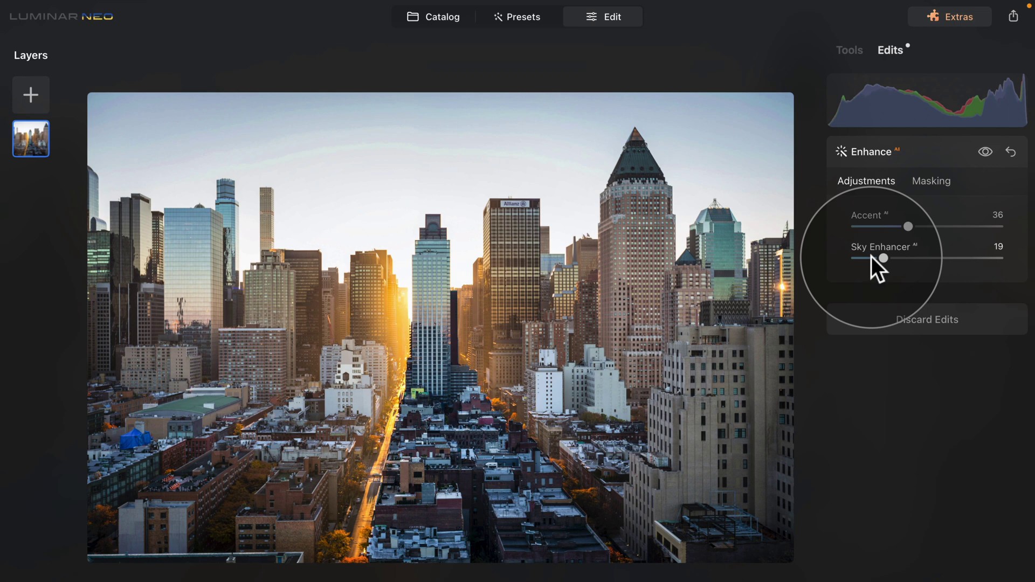
Step: Reset the Sky Enhancer slider to 0
double_click(872, 258)
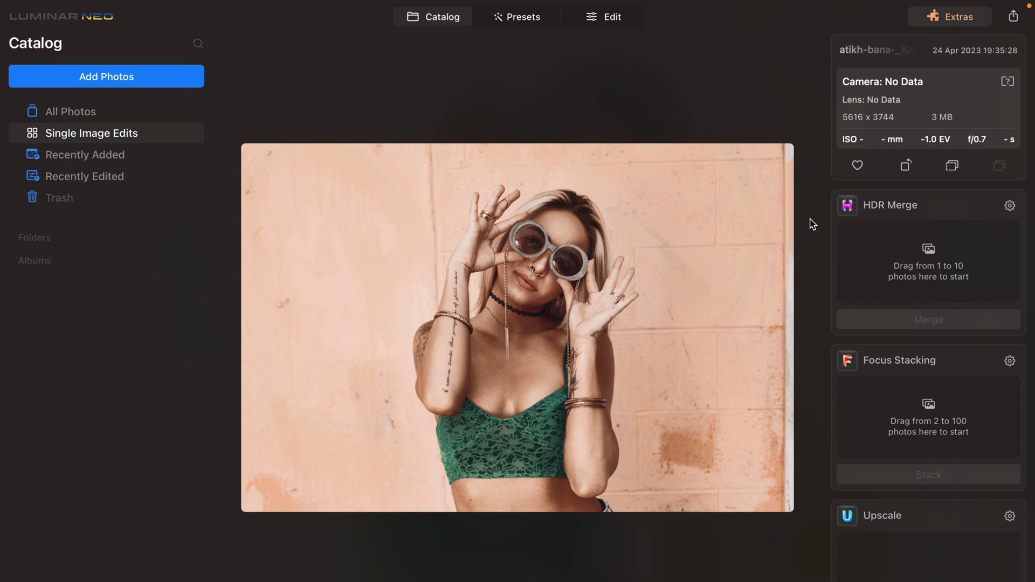
Step: Open Extras and alternate between the Marketplace and X Membership tabs, ending on X Membership
click(952, 25)
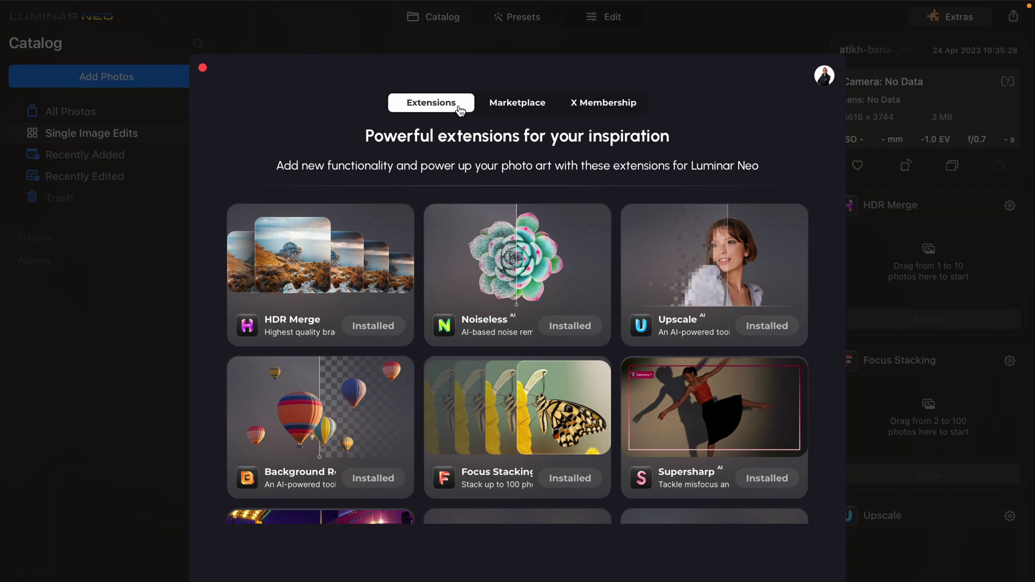
click(523, 105)
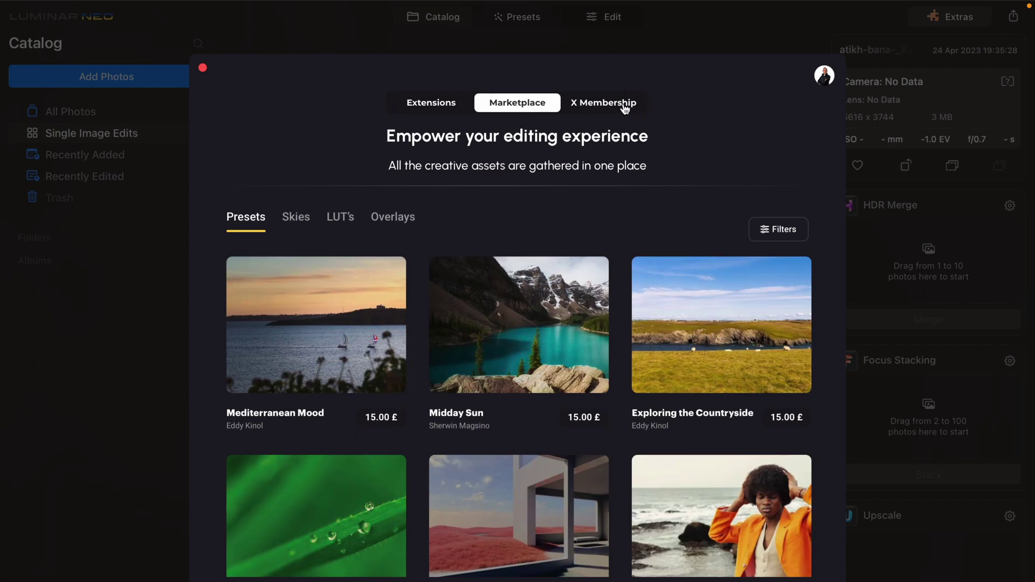
click(625, 107)
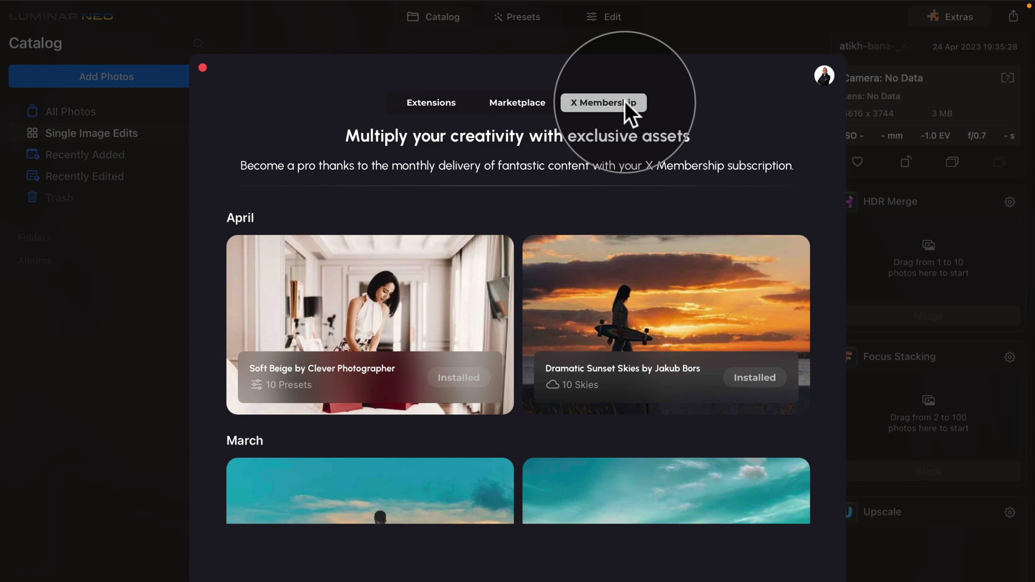
click(526, 104)
click(593, 108)
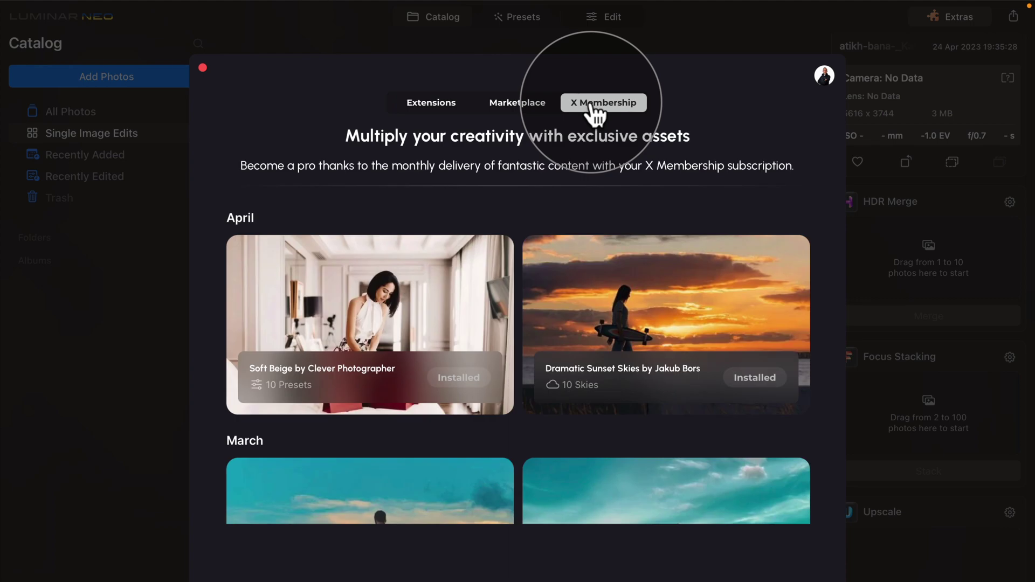
Step: Show Marketplace presets and scroll down to the installed European Travels pack
click(526, 104)
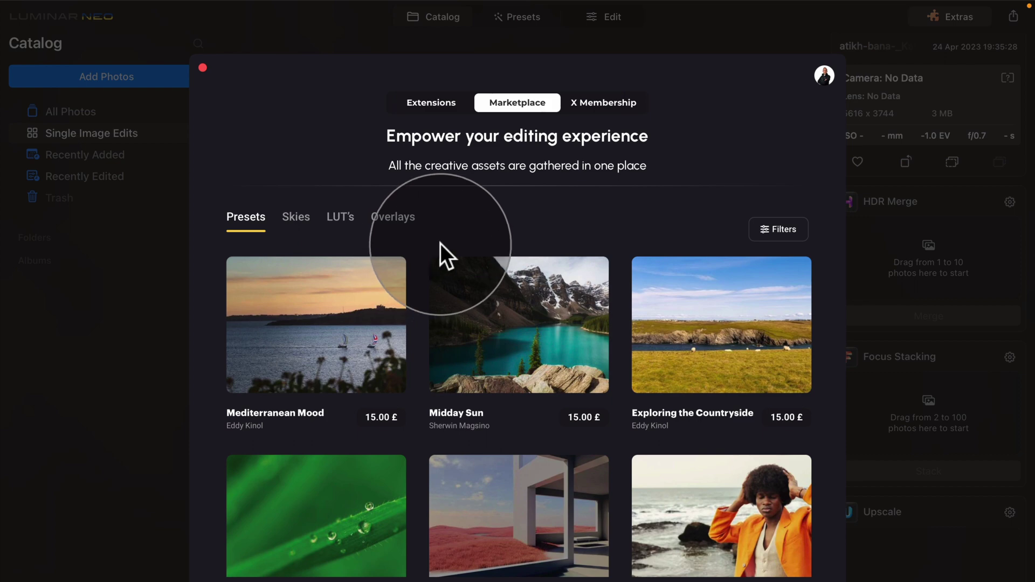
scroll(426, 263, down, 10)
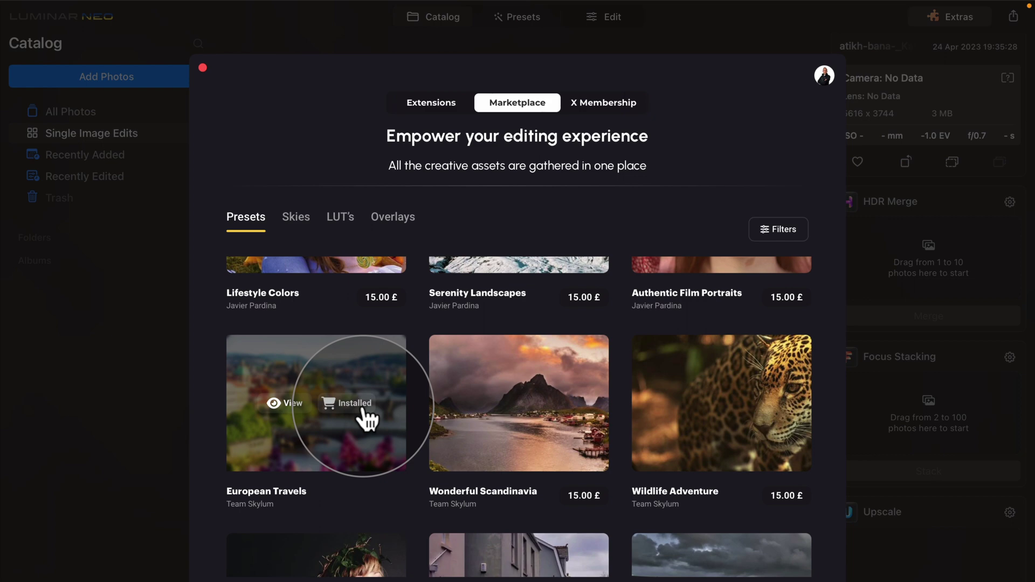
Step: Show the X Membership April and March asset packs
click(620, 105)
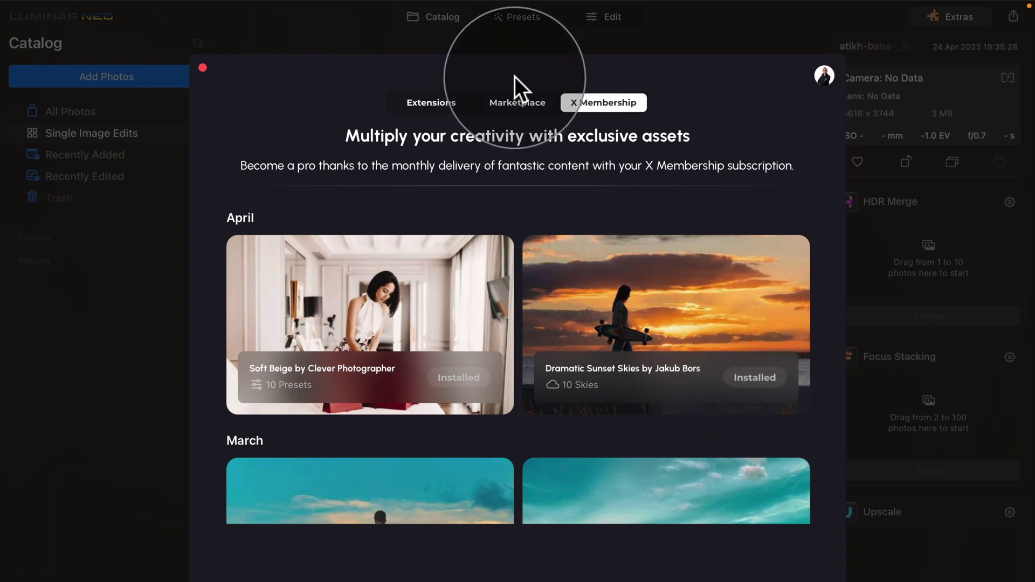
Step: Return to the Marketplace presets and view the Mediterranean Mood card
click(517, 102)
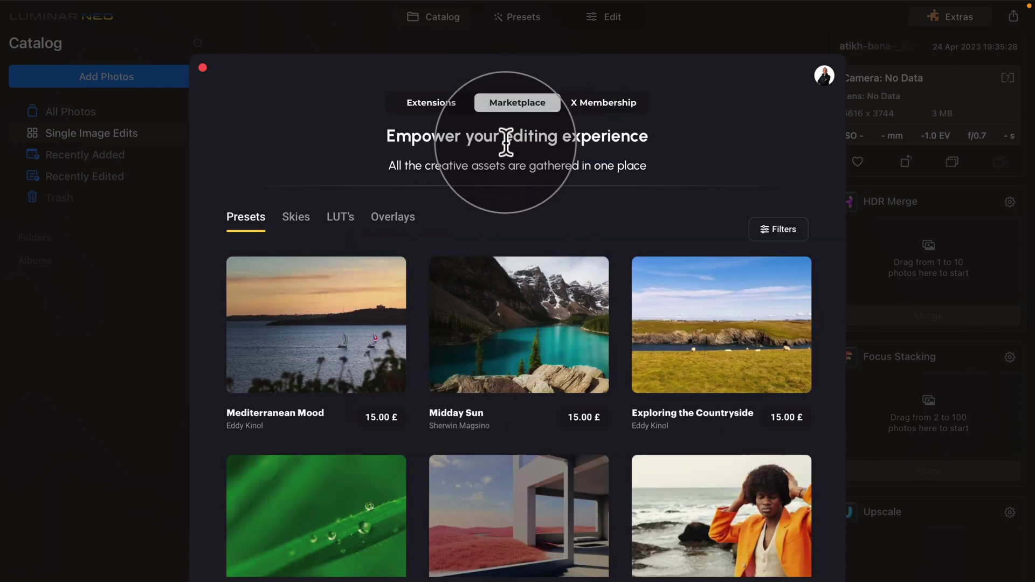
mouse_move(343, 347)
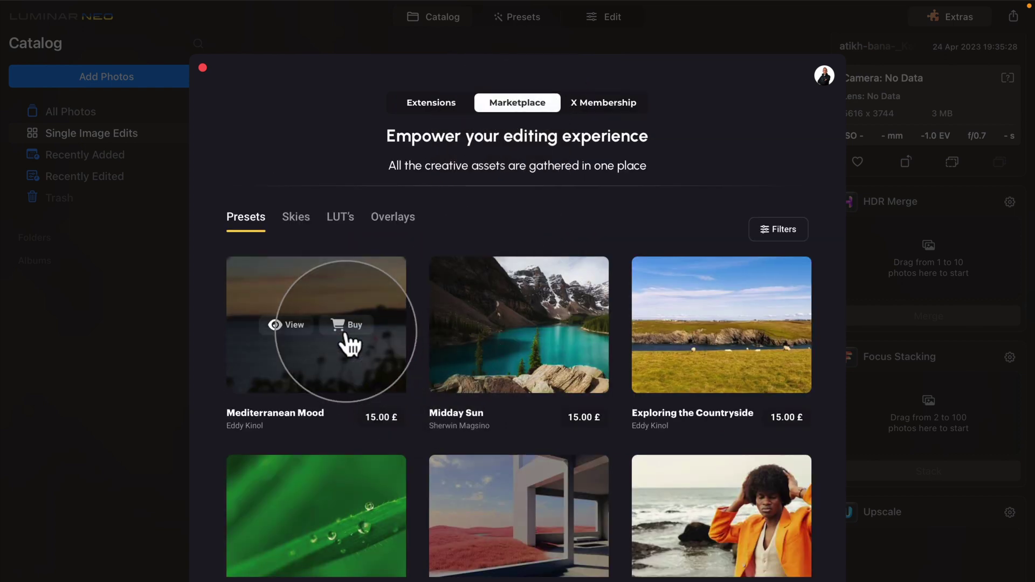